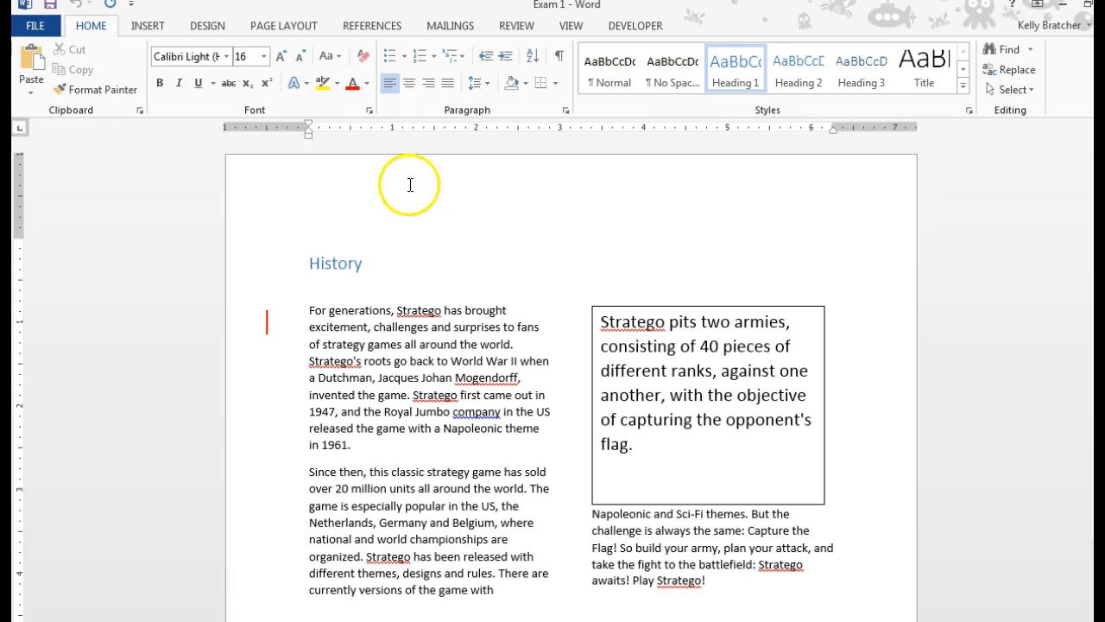
Step: From the Review ribbon, set Display for Review to All Markup
{"action": "left_click", "coordinate": [516, 25]}
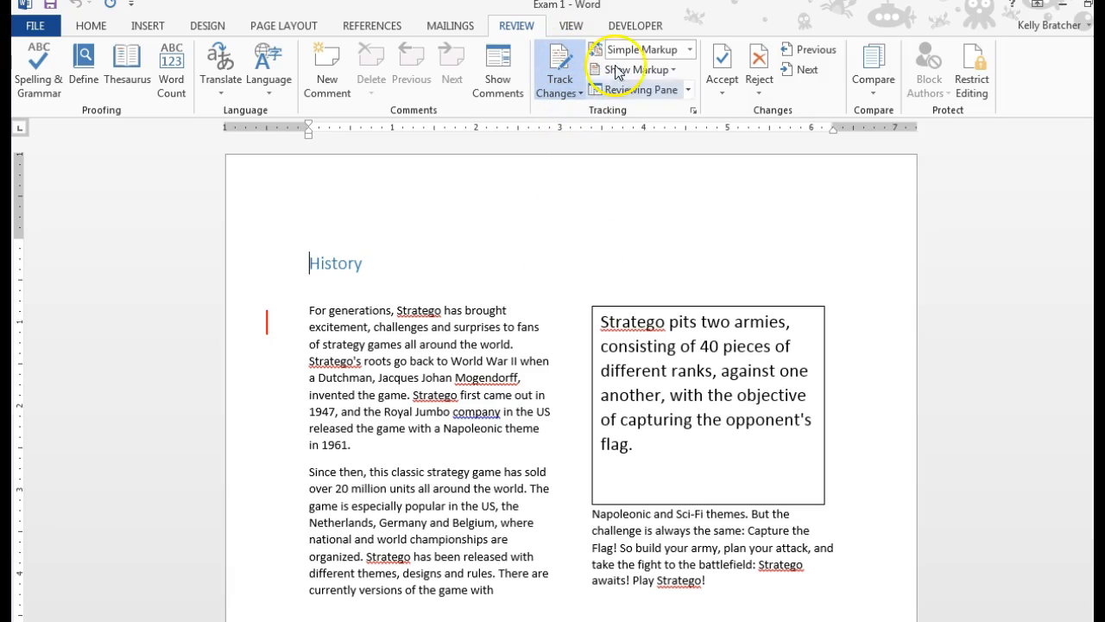
{"action": "left_click", "coordinate": [691, 50]}
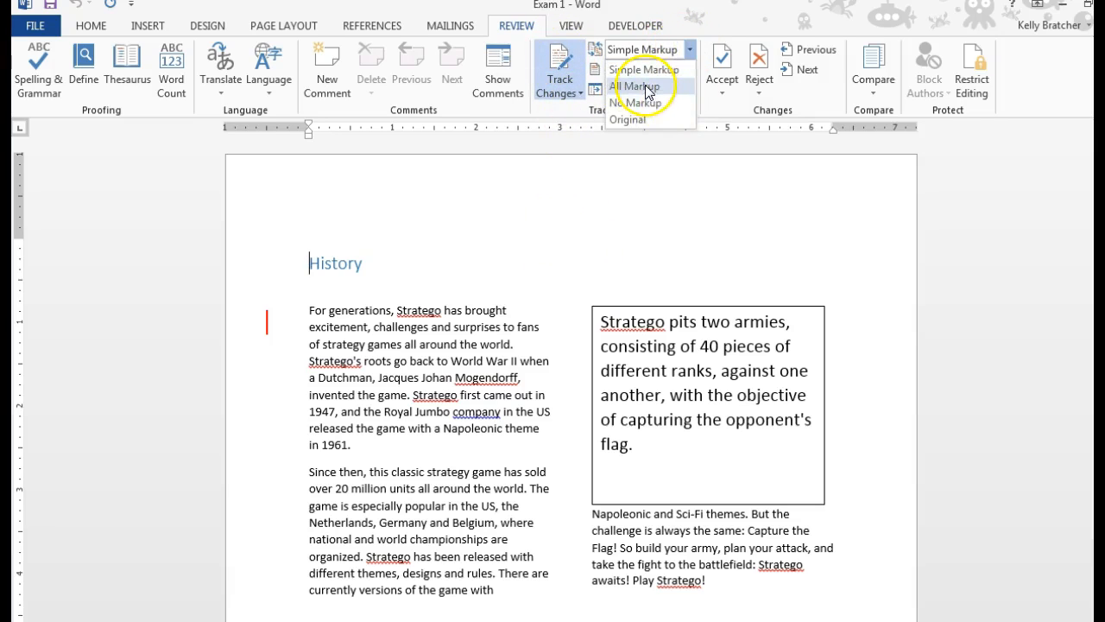
{"action": "left_click", "coordinate": [639, 71]}
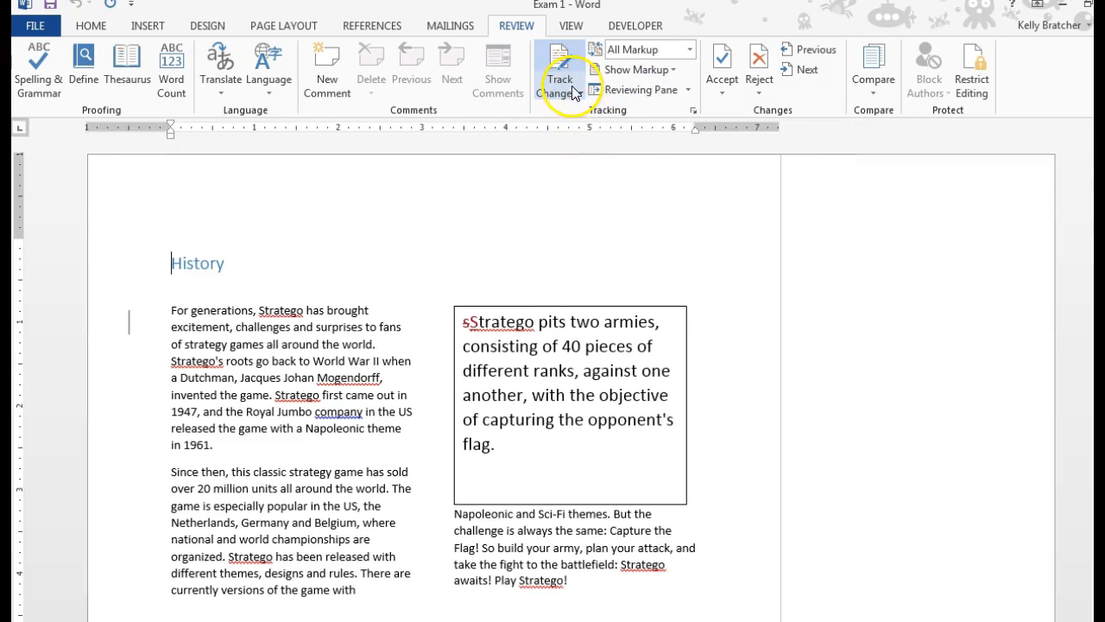
Step: Under Show Markup > Balloons, choose Show Revisions in Balloons
{"action": "left_click", "coordinate": [673, 69]}
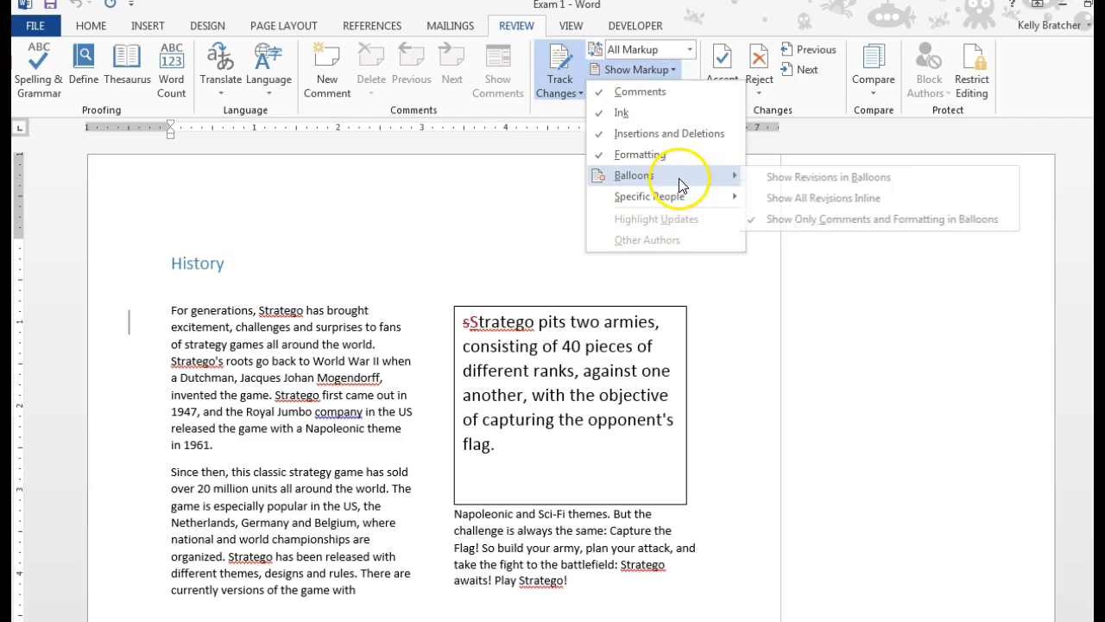
{"action": "mouse_move", "coordinate": [635, 175]}
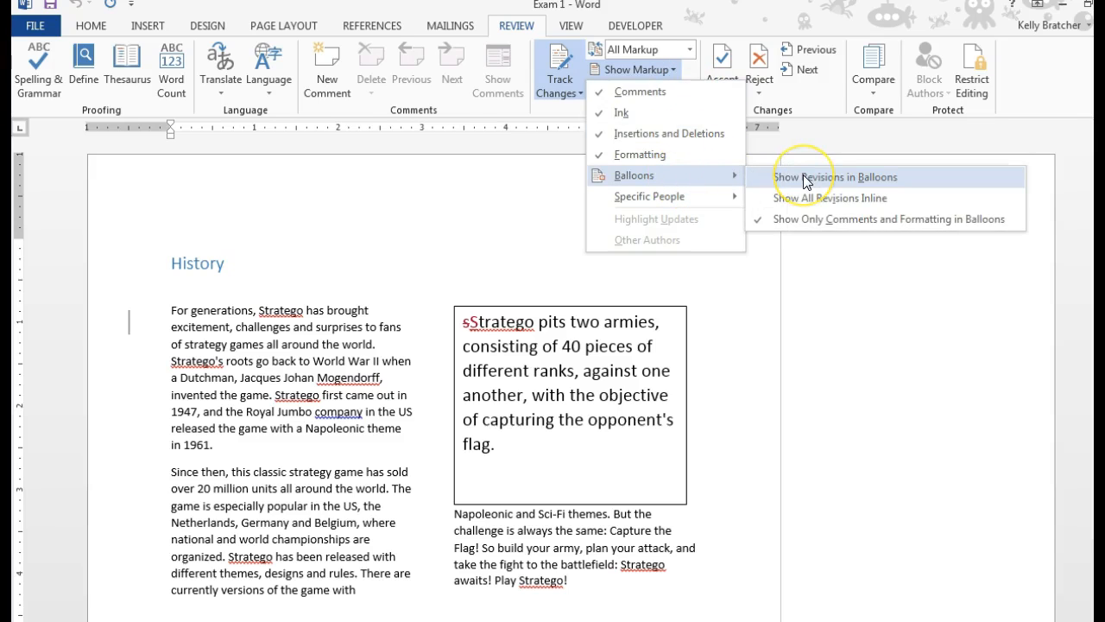
{"action": "left_click", "coordinate": [806, 180]}
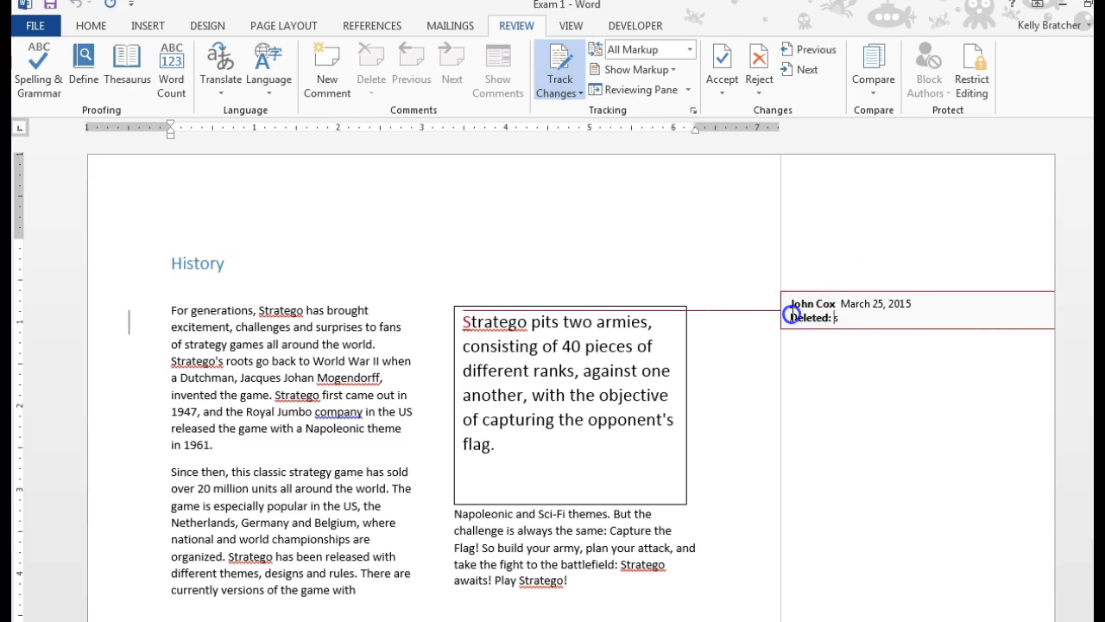
{"action": "left_click", "coordinate": [794, 313]}
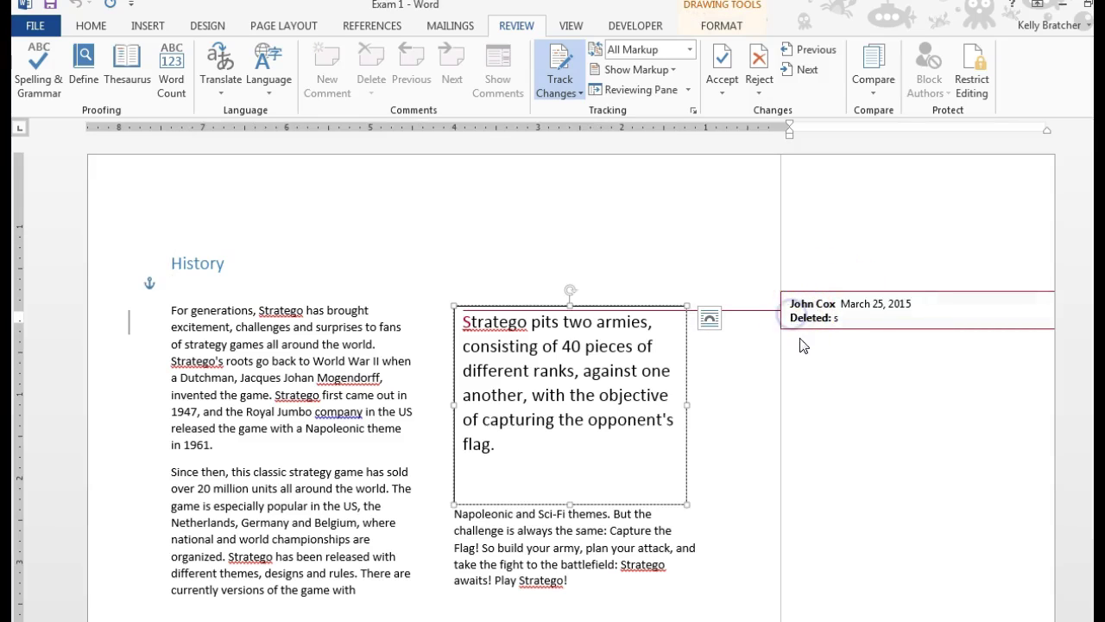
{"action": "left_click", "coordinate": [721, 95]}
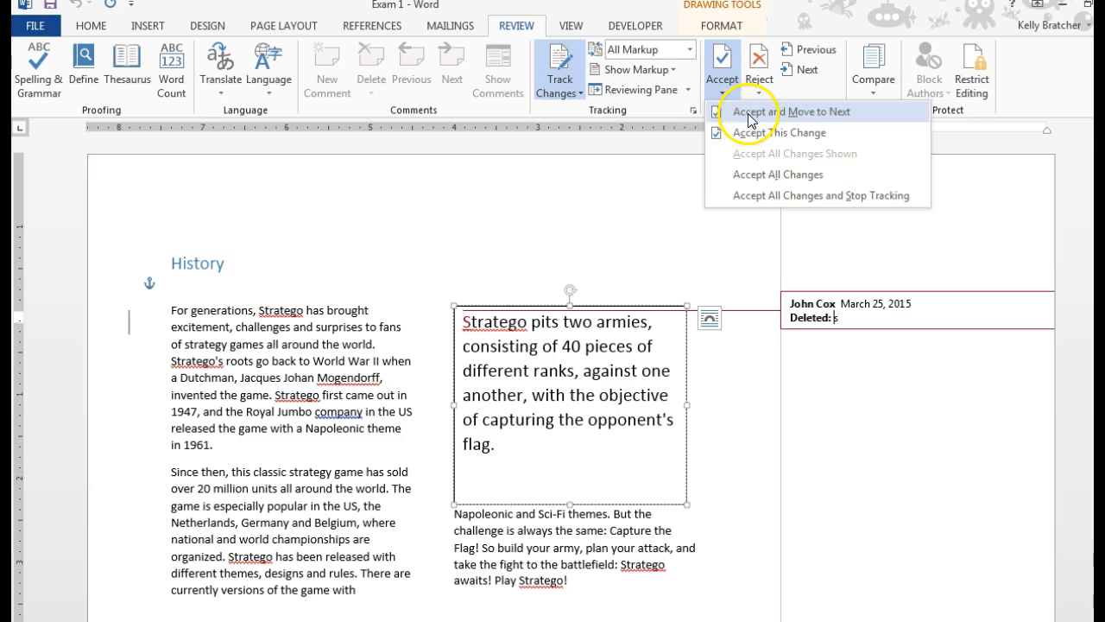
{"action": "left_click", "coordinate": [754, 113]}
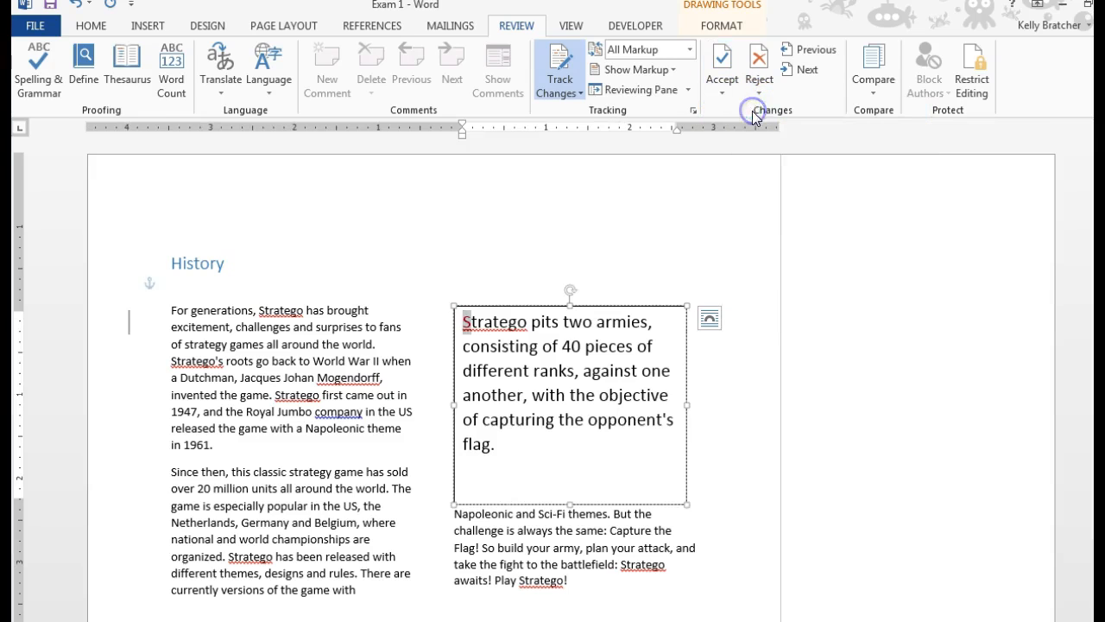
{"action": "scroll", "coordinate": [874, 324], "scroll_direction": "down", "scroll_amount": 5}
{"action": "scroll", "coordinate": [874, 324], "scroll_direction": "down", "scroll_amount": 5}
{"action": "scroll", "coordinate": [874, 323], "scroll_direction": "down", "scroll_amount": 5}
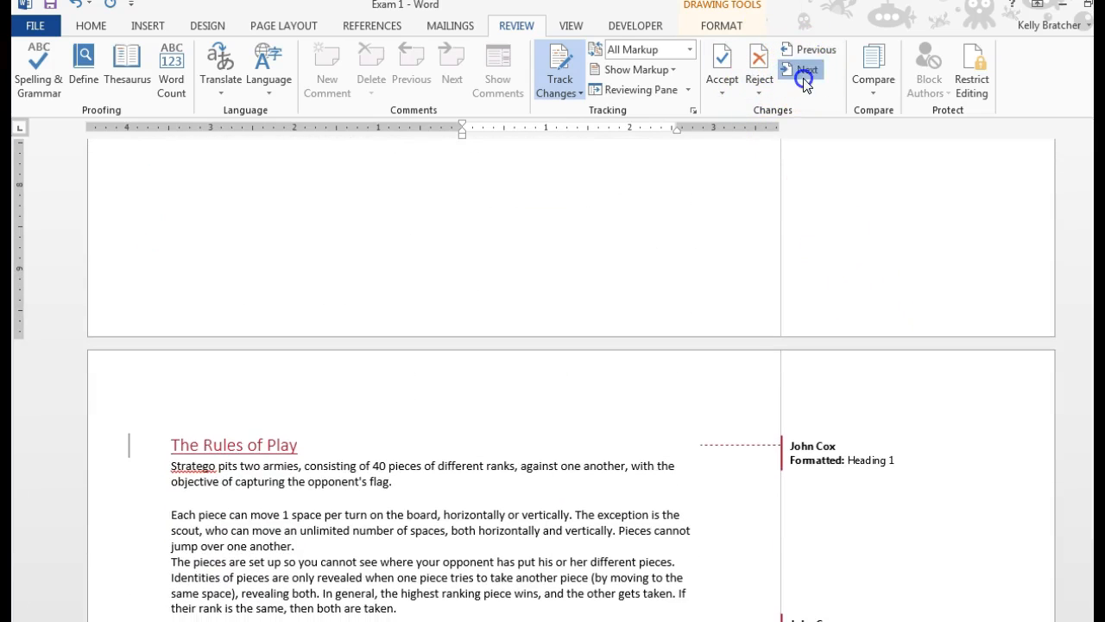
Step: Accept the Heading 1 change and following changes through the bulleted-list formatting, moving to next each time
{"action": "left_click", "coordinate": [807, 69]}
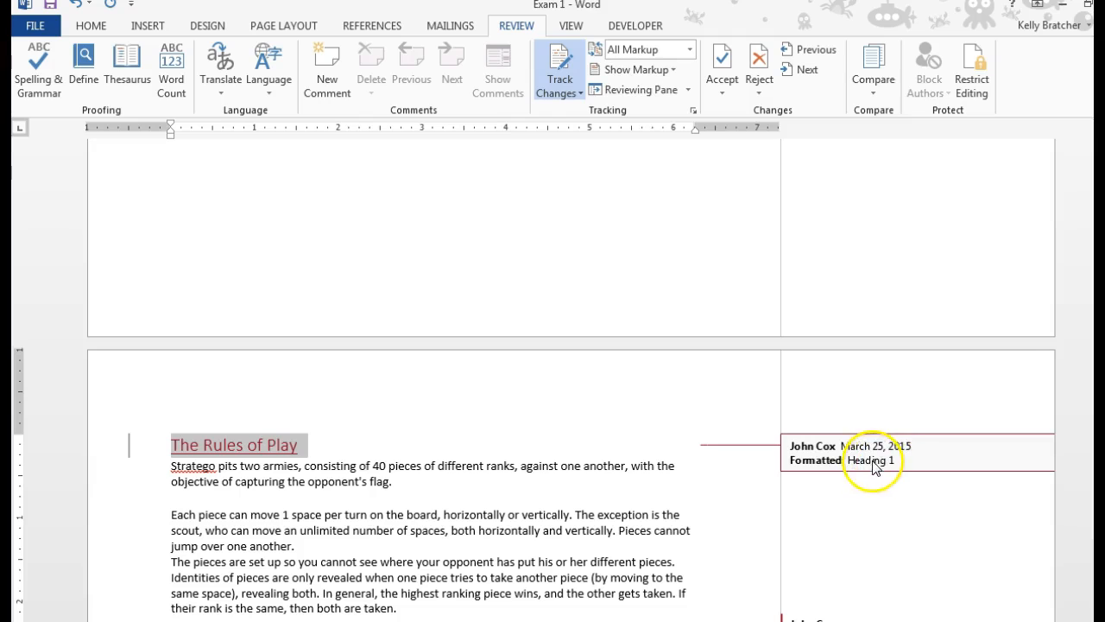
{"action": "left_click", "coordinate": [722, 93]}
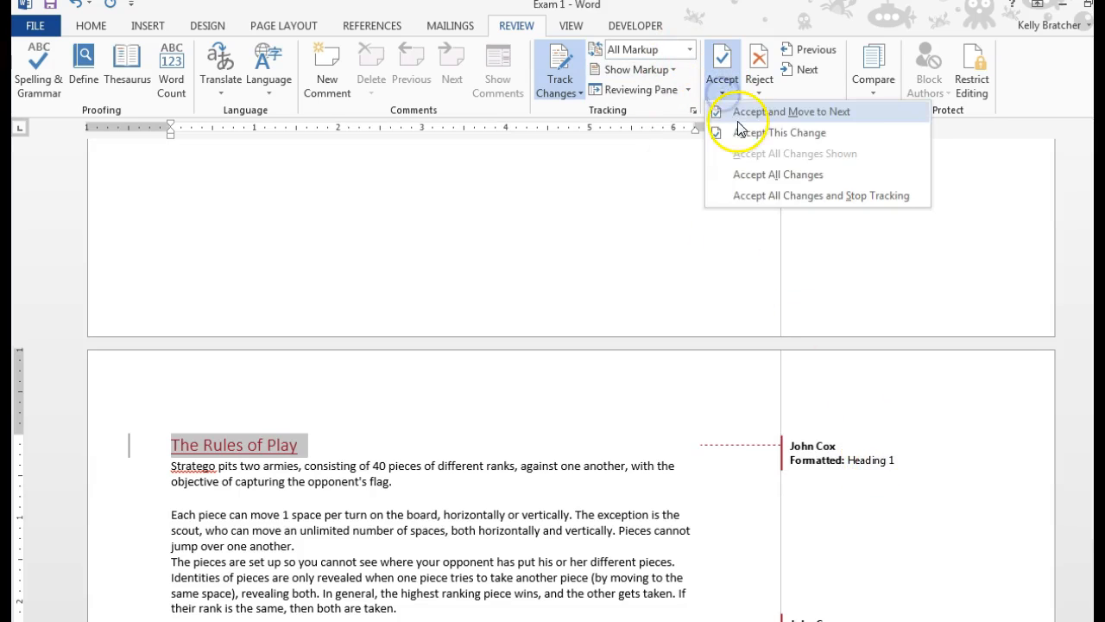
{"action": "left_click", "coordinate": [777, 111]}
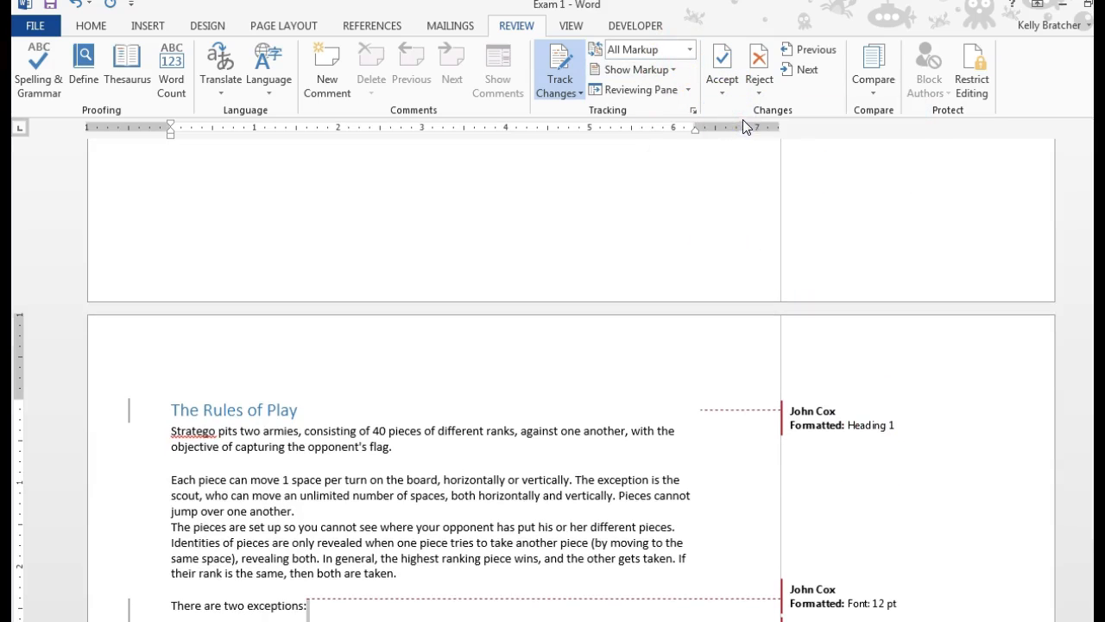
{"action": "left_click", "coordinate": [722, 93]}
{"action": "left_click", "coordinate": [743, 112]}
{"action": "left_click", "coordinate": [725, 95]}
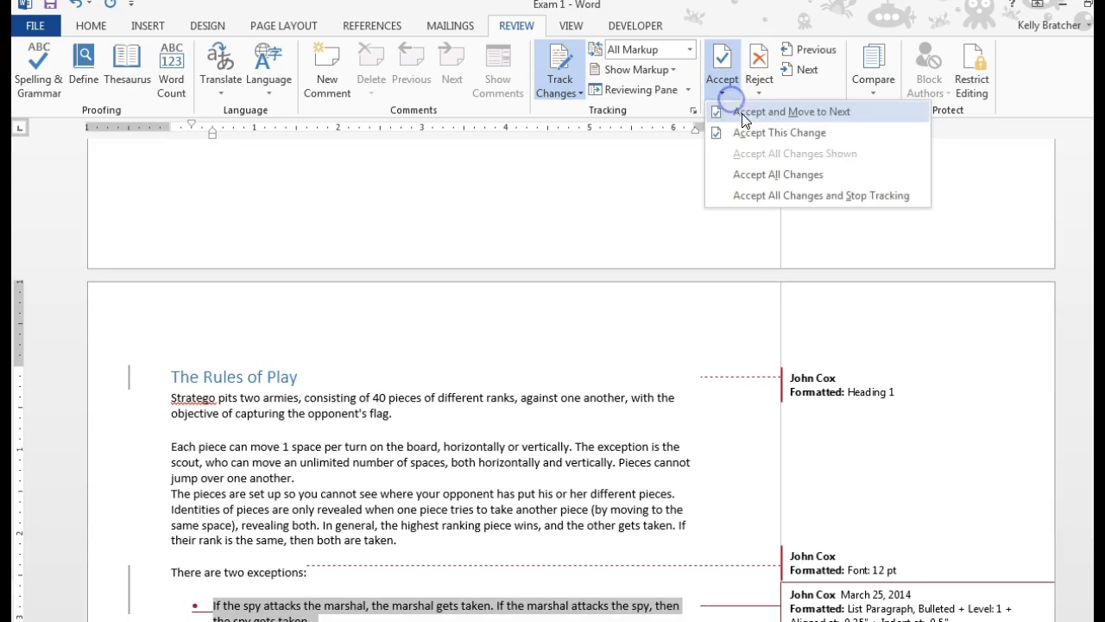
{"action": "left_click", "coordinate": [760, 110]}
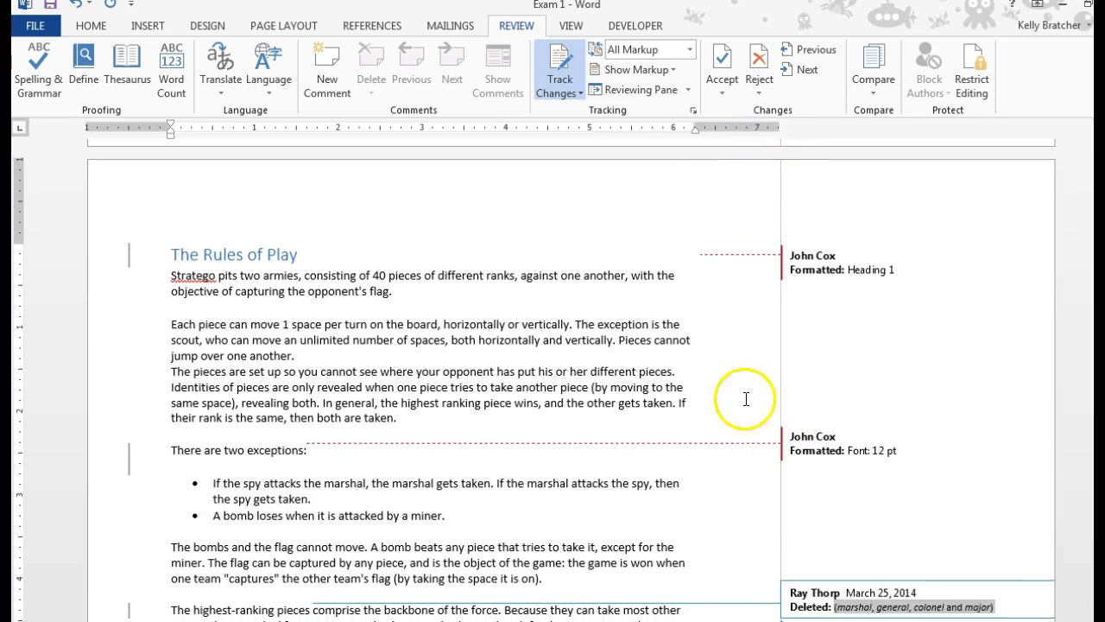
{"action": "left_click", "coordinate": [719, 96]}
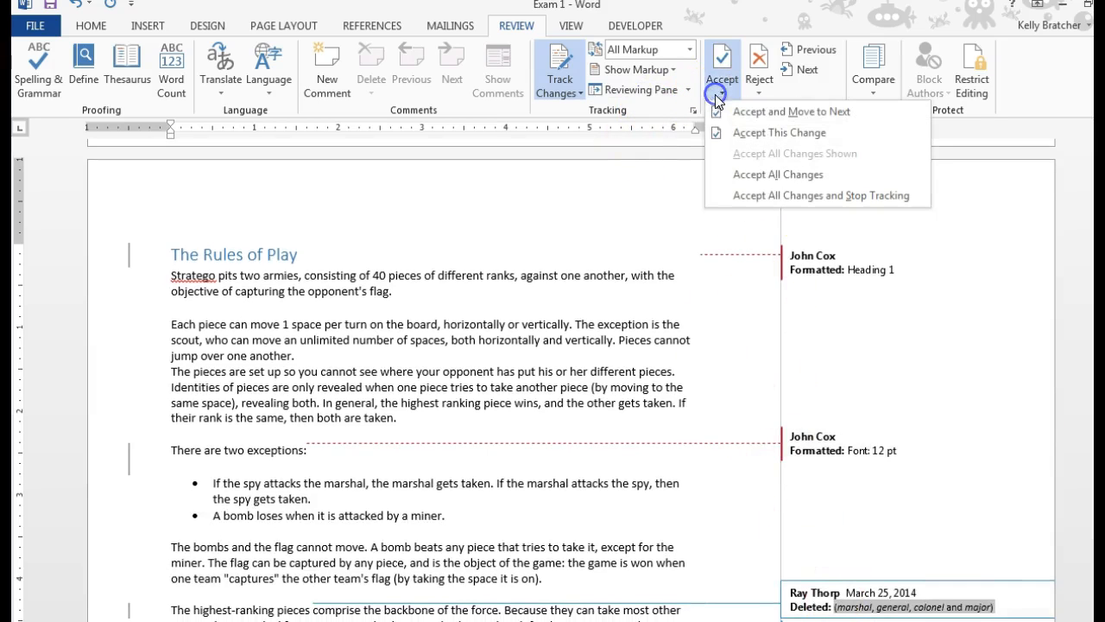
{"action": "left_click", "coordinate": [765, 93]}
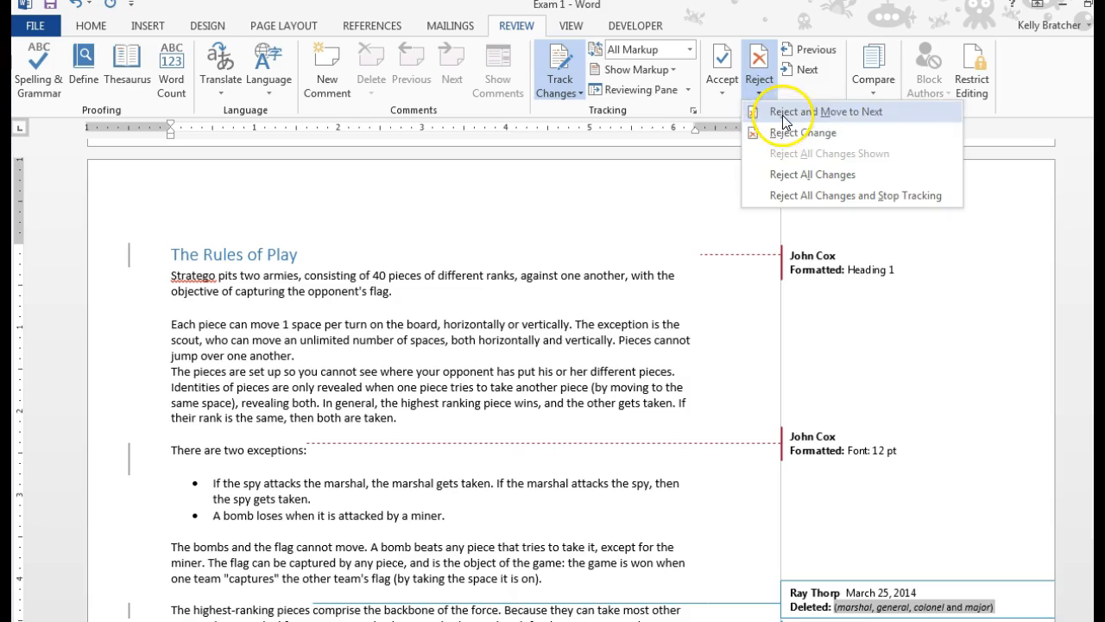
{"action": "left_click", "coordinate": [786, 113]}
{"action": "left_click", "coordinate": [765, 93]}
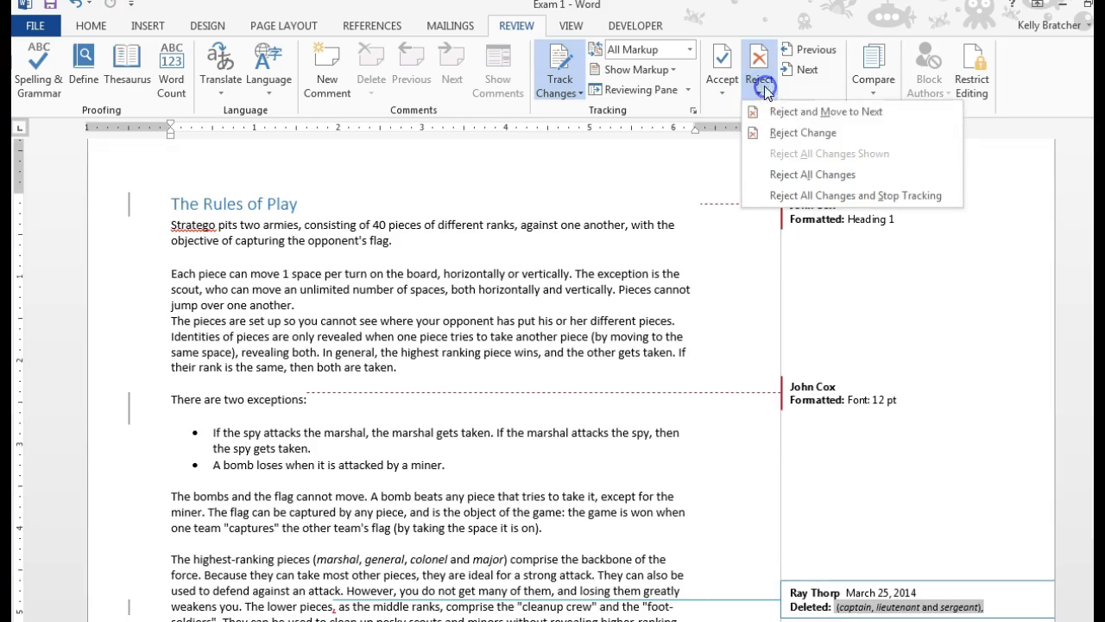
{"action": "left_click", "coordinate": [779, 117]}
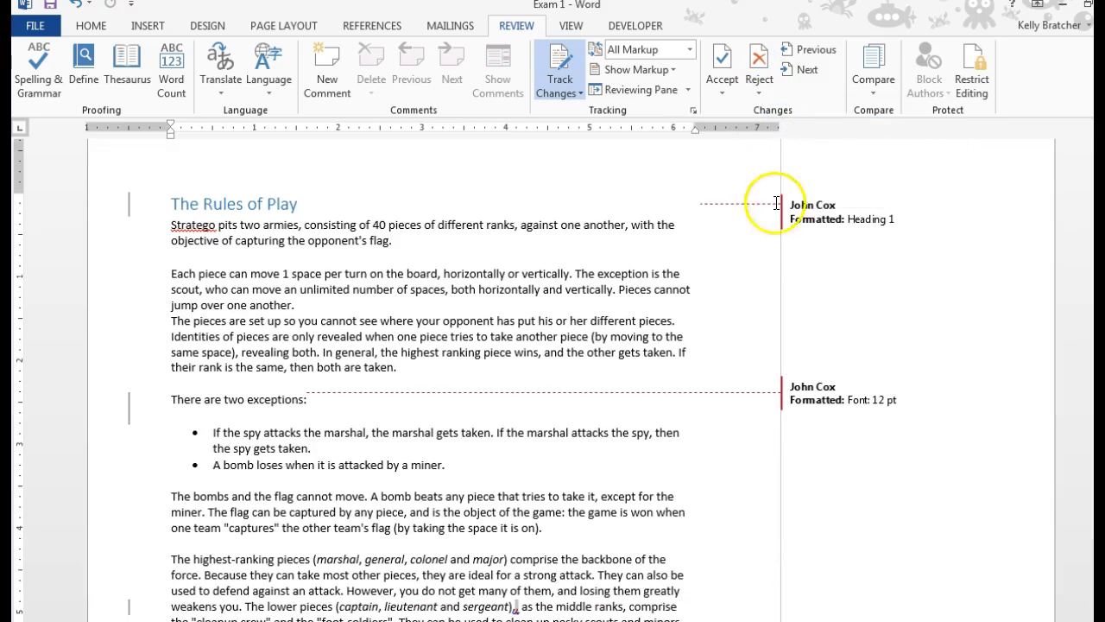
{"action": "scroll", "coordinate": [841, 300], "scroll_direction": "down", "scroll_amount": 3}
{"action": "scroll", "coordinate": [842, 301], "scroll_direction": "down", "scroll_amount": 5}
{"action": "scroll", "coordinate": [837, 294], "scroll_direction": "down", "scroll_amount": 5}
{"action": "scroll", "coordinate": [833, 285], "scroll_direction": "down", "scroll_amount": 5}
{"action": "scroll", "coordinate": [841, 287], "scroll_direction": "up", "scroll_amount": 5}
{"action": "scroll", "coordinate": [828, 259], "scroll_direction": "up", "scroll_amount": 5}
{"action": "scroll", "coordinate": [828, 242], "scroll_direction": "up", "scroll_amount": 5}
{"action": "scroll", "coordinate": [894, 436], "scroll_direction": "up", "scroll_amount": 3}
{"action": "scroll", "coordinate": [893, 436], "scroll_direction": "down", "scroll_amount": 3}
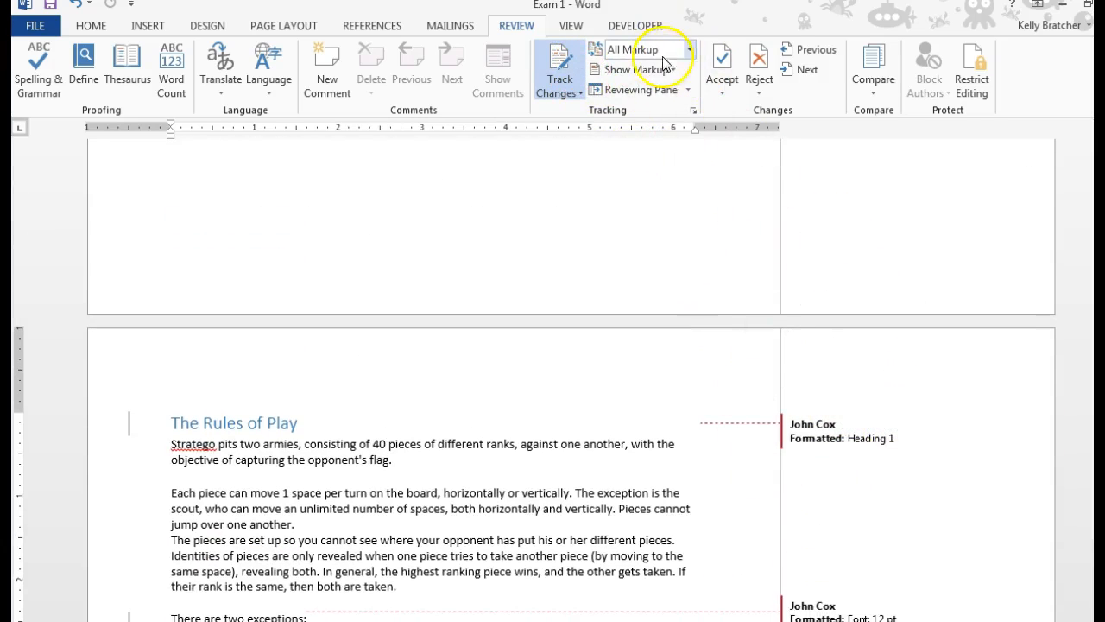
Step: Set Display for Review to No Markup so the document reads as final
{"action": "left_click", "coordinate": [689, 50]}
{"action": "left_click", "coordinate": [635, 99]}
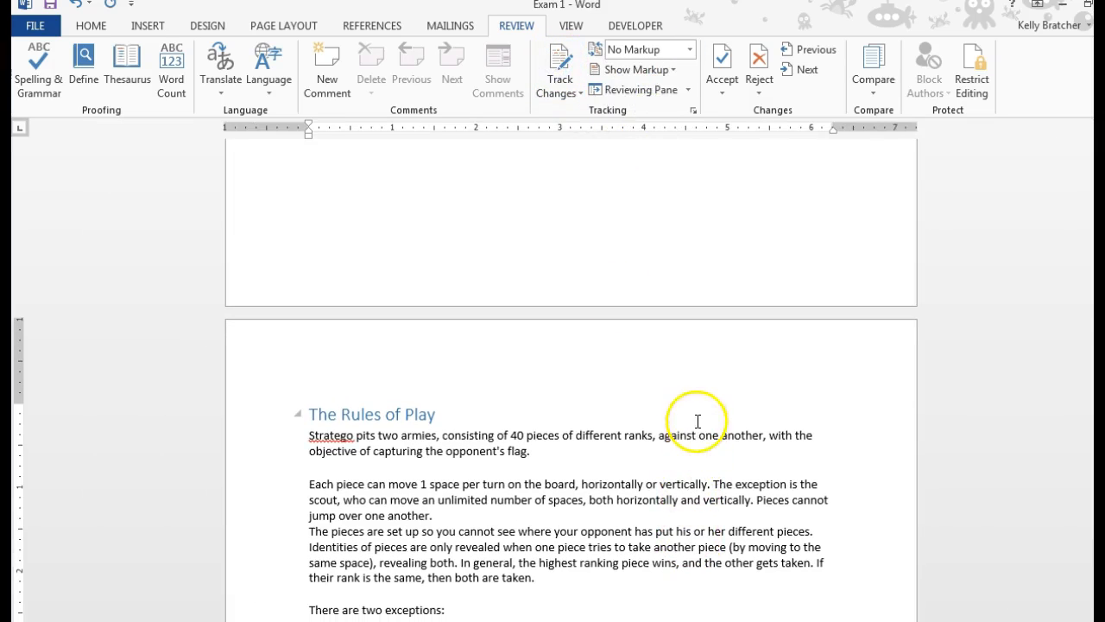
{"action": "scroll", "coordinate": [699, 425], "scroll_direction": "down", "scroll_amount": 5}
{"action": "scroll", "coordinate": [699, 424], "scroll_direction": "down", "scroll_amount": 5}
{"action": "scroll", "coordinate": [700, 425], "scroll_direction": "up", "scroll_amount": 3}
{"action": "scroll", "coordinate": [699, 414], "scroll_direction": "up", "scroll_amount": 1}
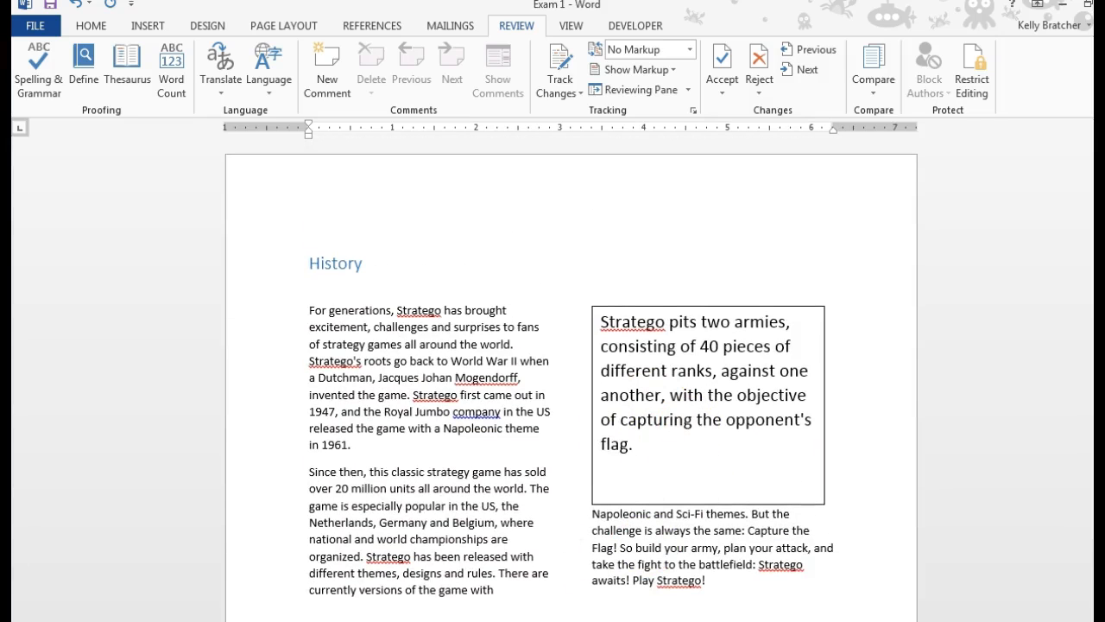